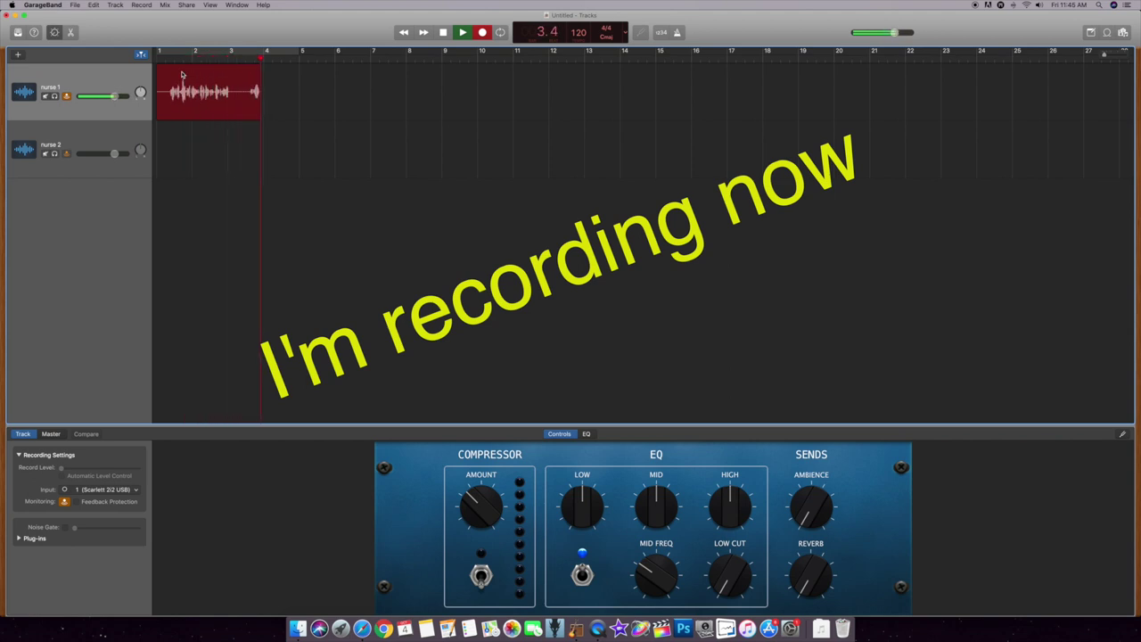
# Stop recording the first nurse's line and return to the start of the project
pyautogui.press('space')
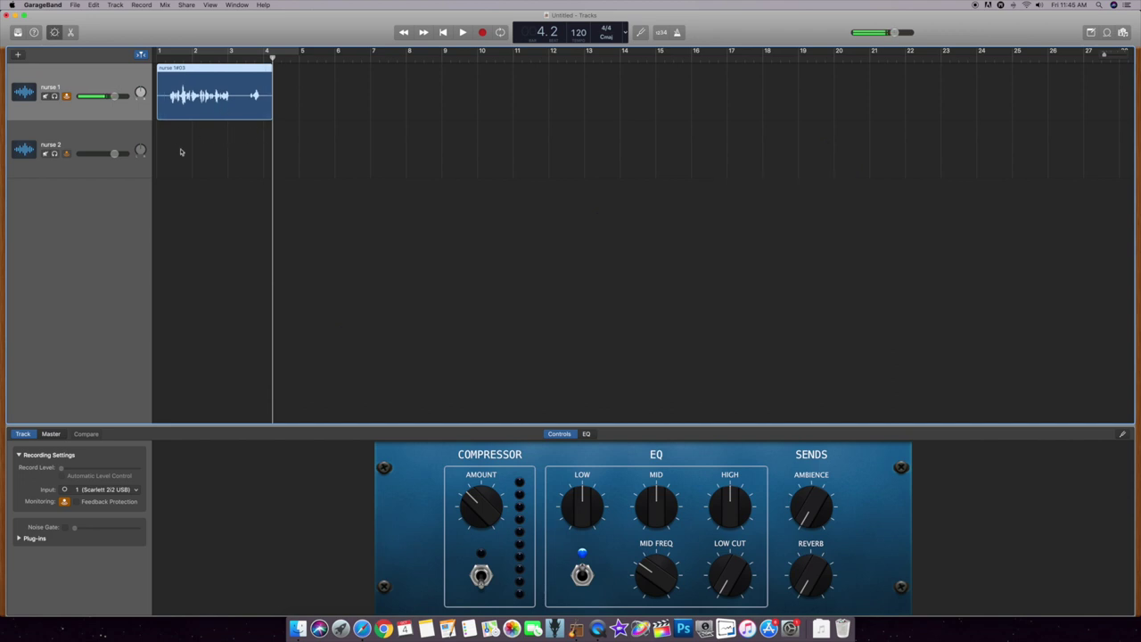
pyautogui.press('Return')
pyautogui.click(100, 141)
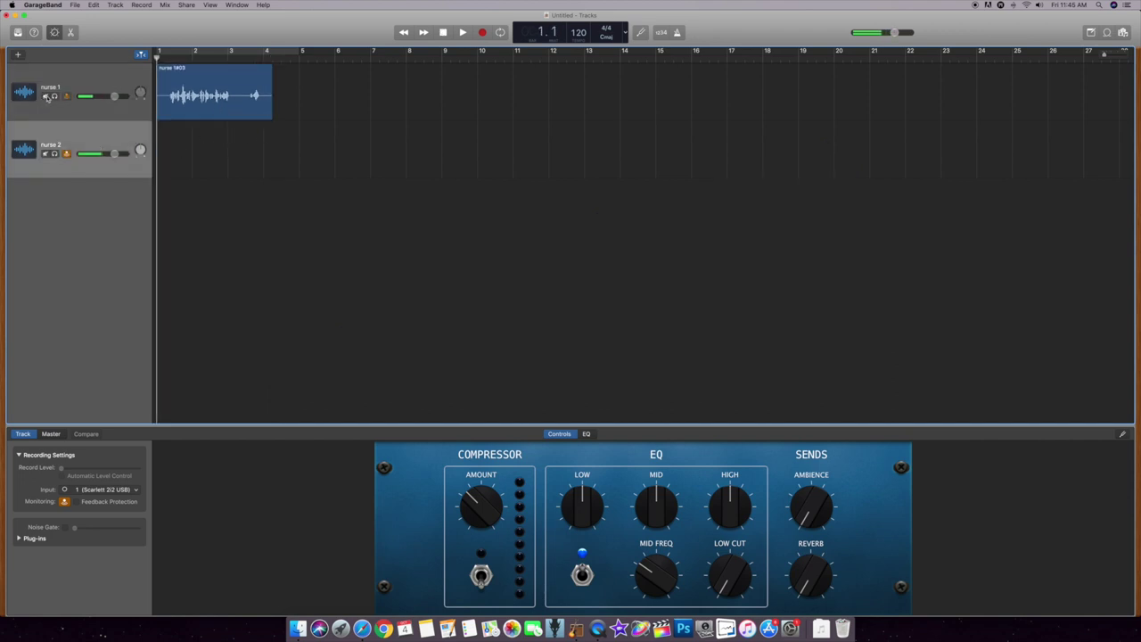
pyautogui.click(46, 97)
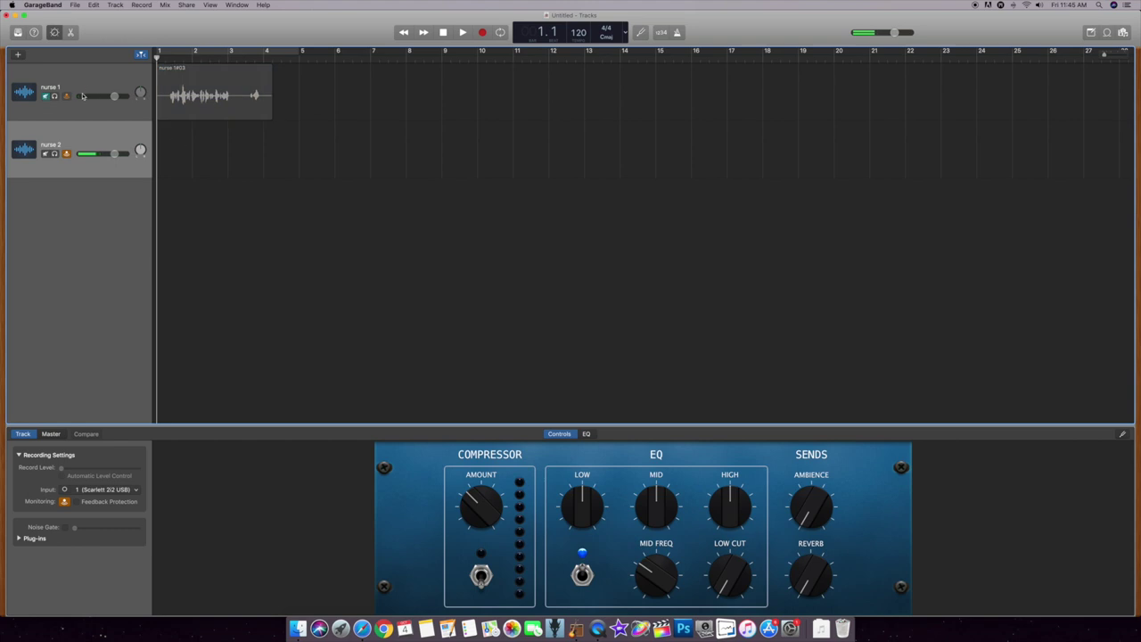
pyautogui.click(46, 97)
# Split the nurse 1 region at bar 3.2 and move its short tail to around bar 8
pyautogui.click(192, 86)
pyautogui.moveTo(247, 54); pyautogui.dragTo(241, 53)
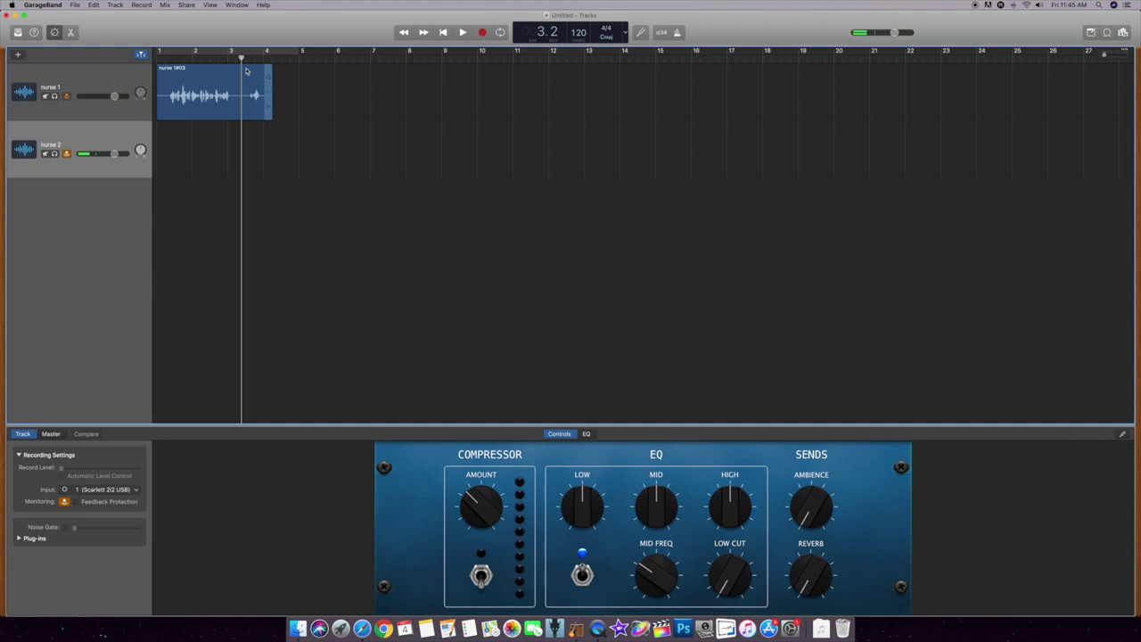
pyautogui.click(247, 70)
pyautogui.press('super+t')
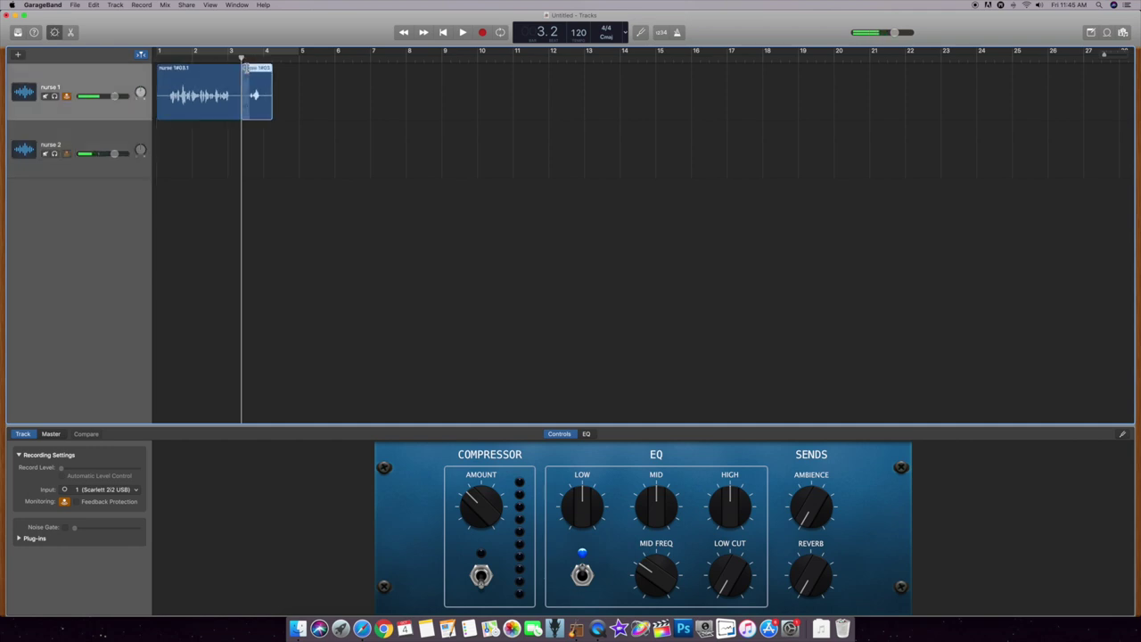
pyautogui.moveTo(247, 71); pyautogui.dragTo(414, 75)
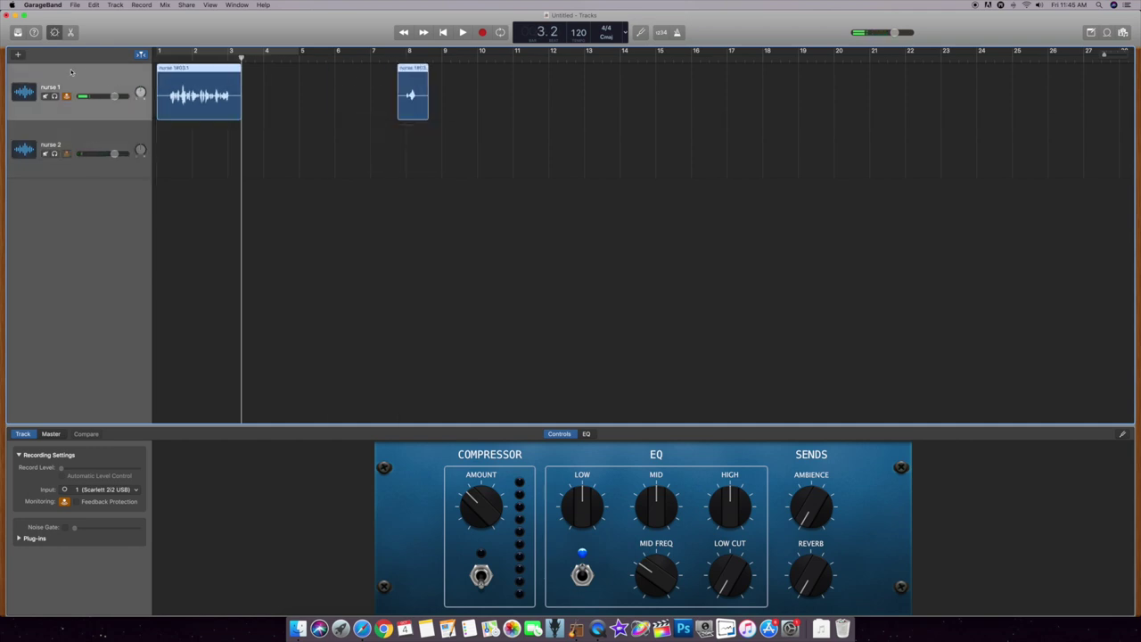
pyautogui.click(61, 139)
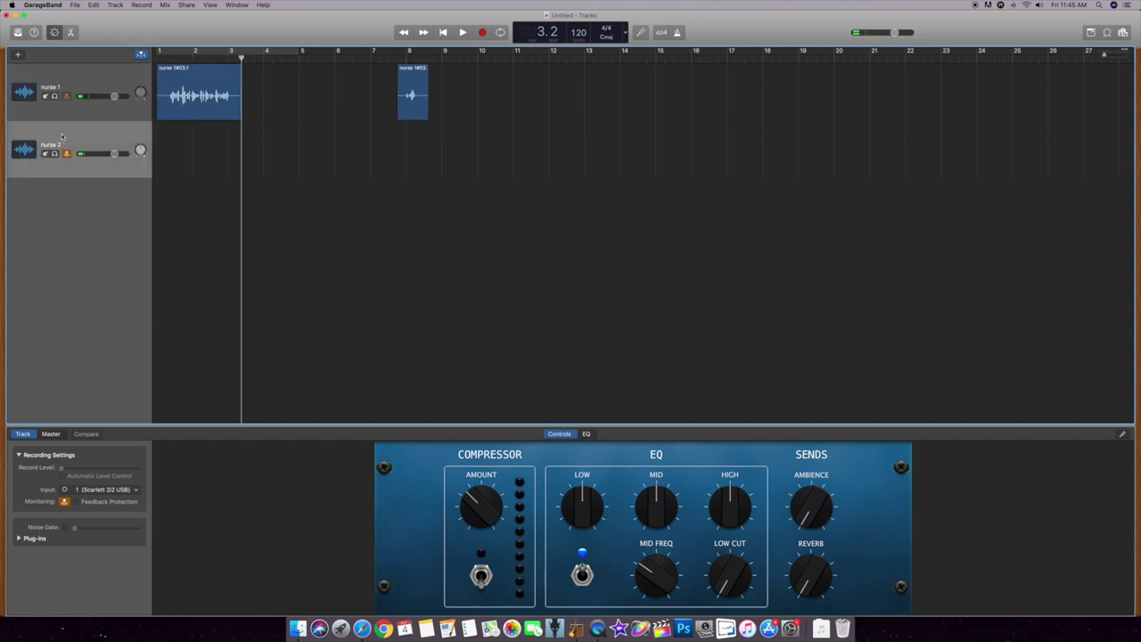
# Record the second nurse's line on nurse 2, shift it to near bar 2.5, and unmute nurse 1
pyautogui.press('Return')
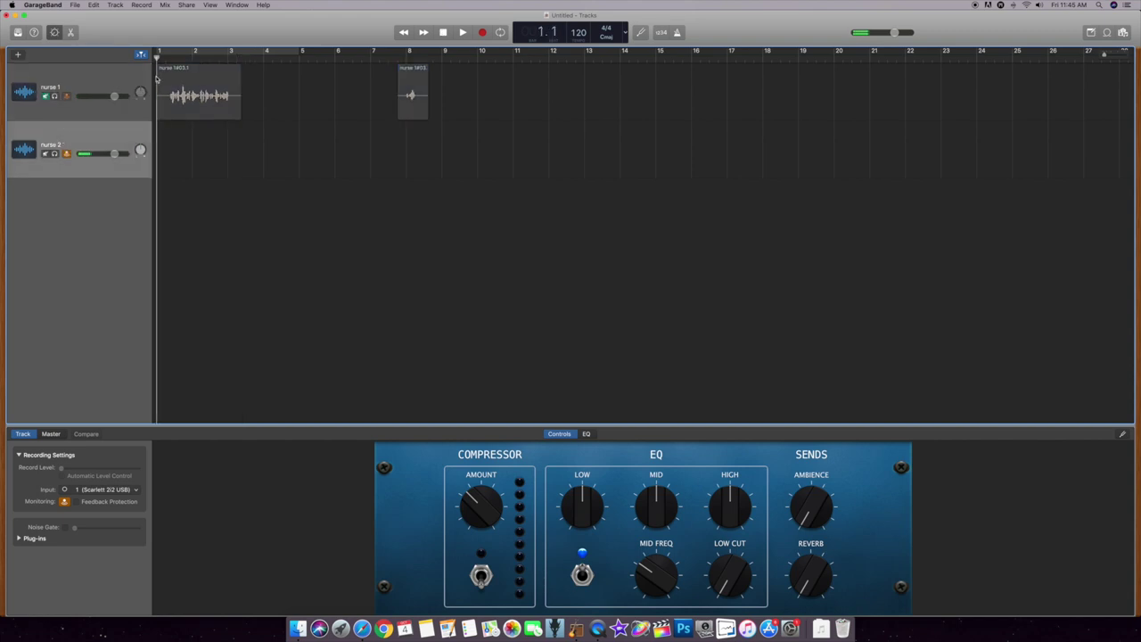
pyautogui.press('r')
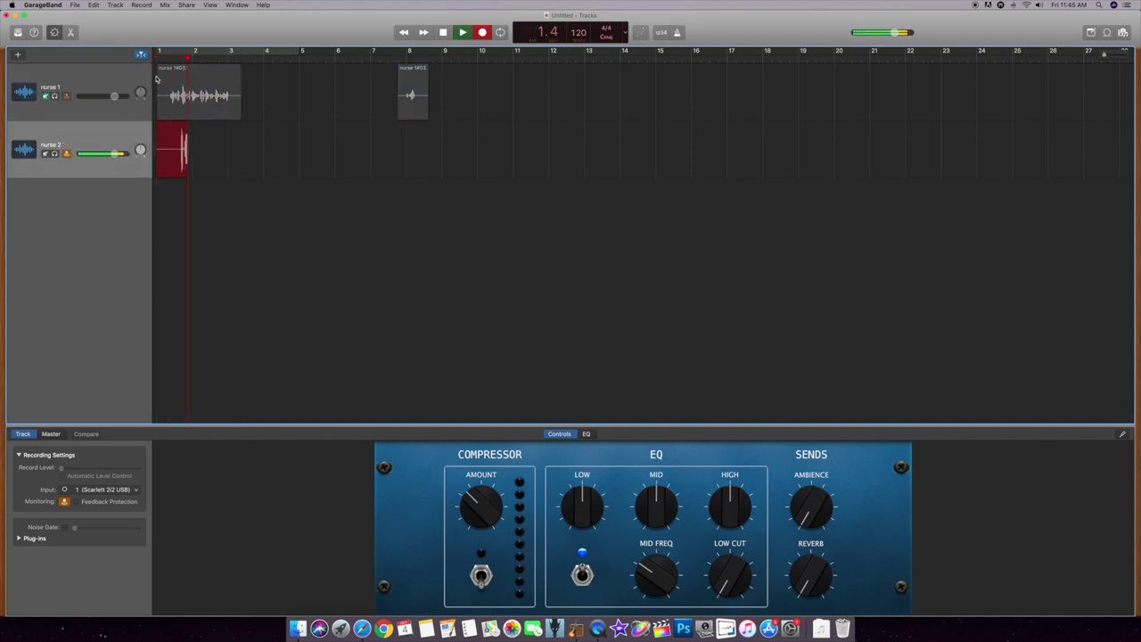
pyautogui.press('space')
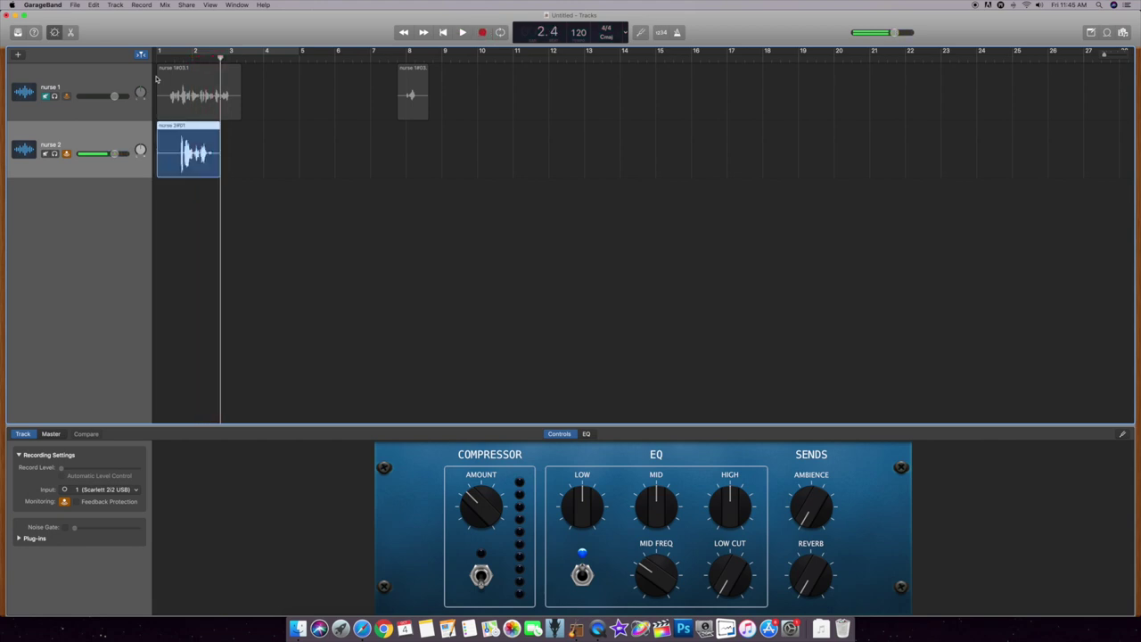
pyautogui.moveTo(214, 148); pyautogui.dragTo(268, 151)
pyautogui.click(47, 96)
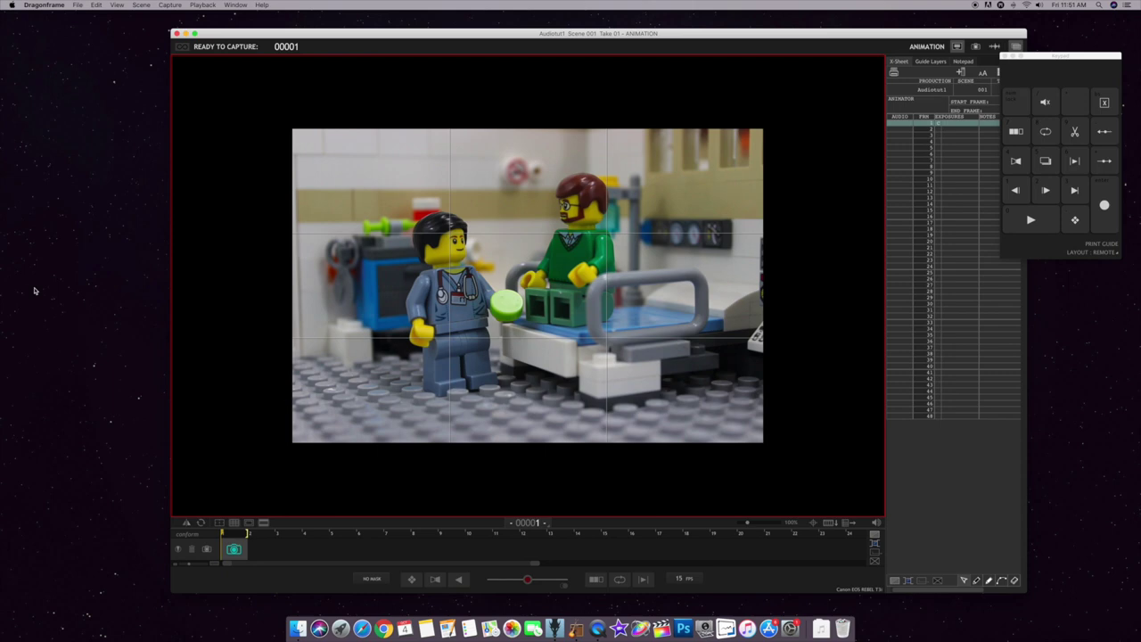
# Play the dialogue in the Audio view, then return to the Animation view and capture a frame
pyautogui.press('super+3')
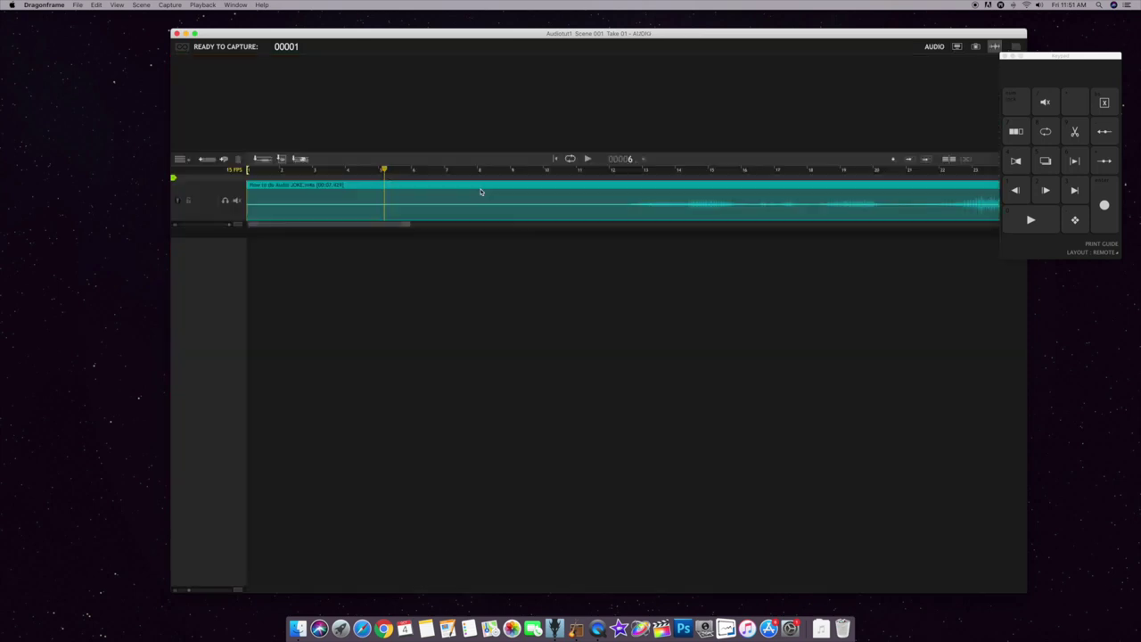
pyautogui.press('XF86AudioRaiseVolume')
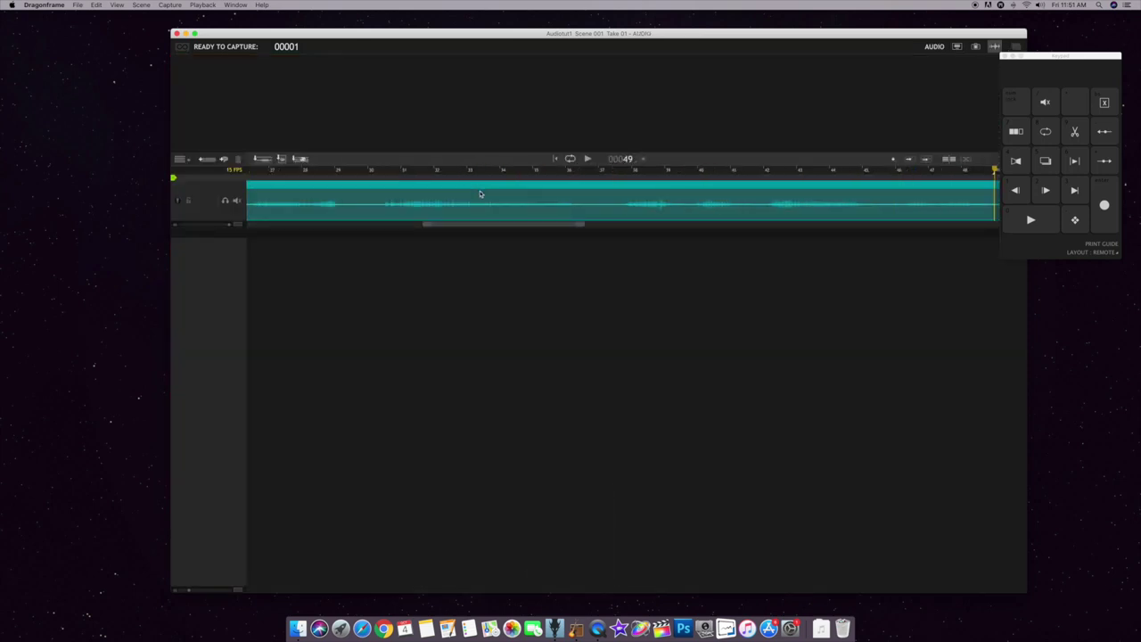
pyautogui.click(958, 47)
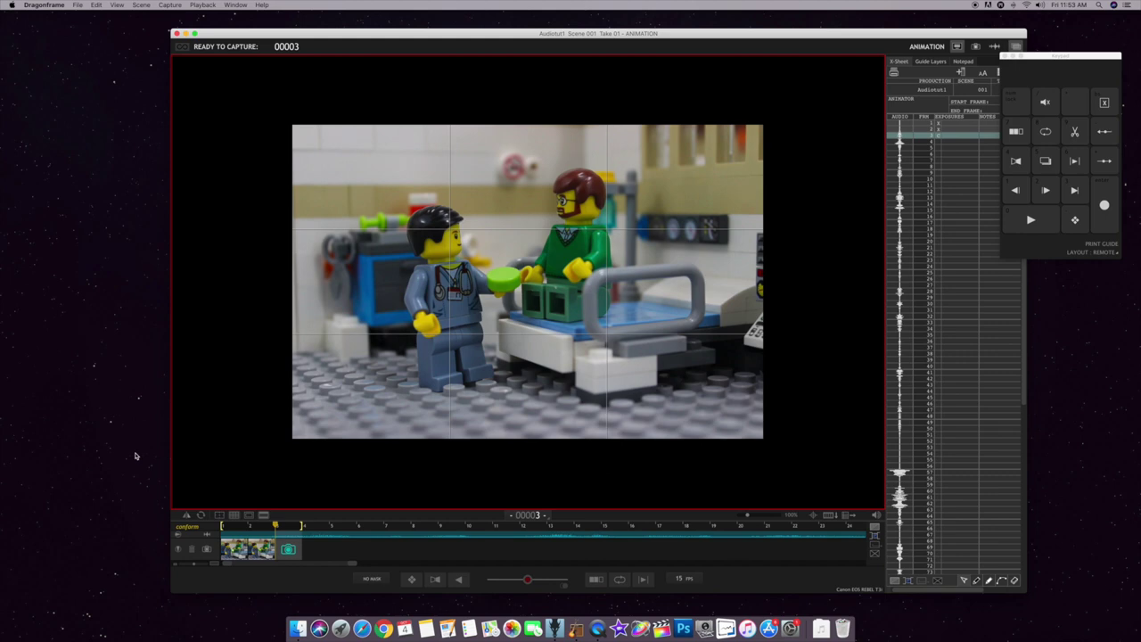
pyautogui.press('Return')
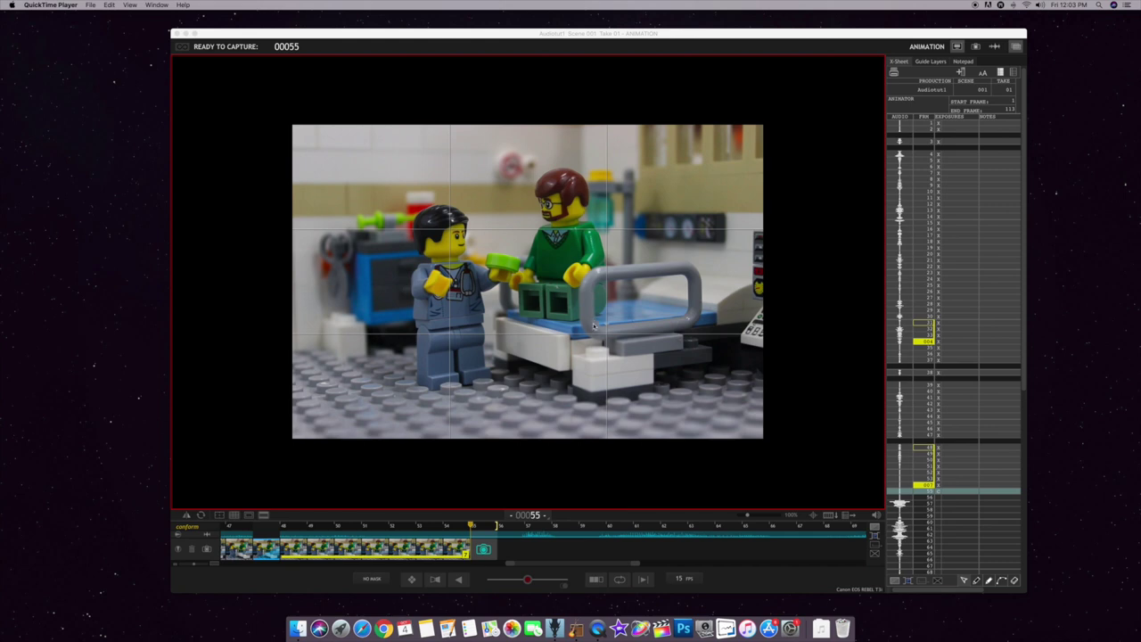
# Play the captured frames back from the start to check the animation's timing
pyautogui.click(594, 323)
pyautogui.press('0')
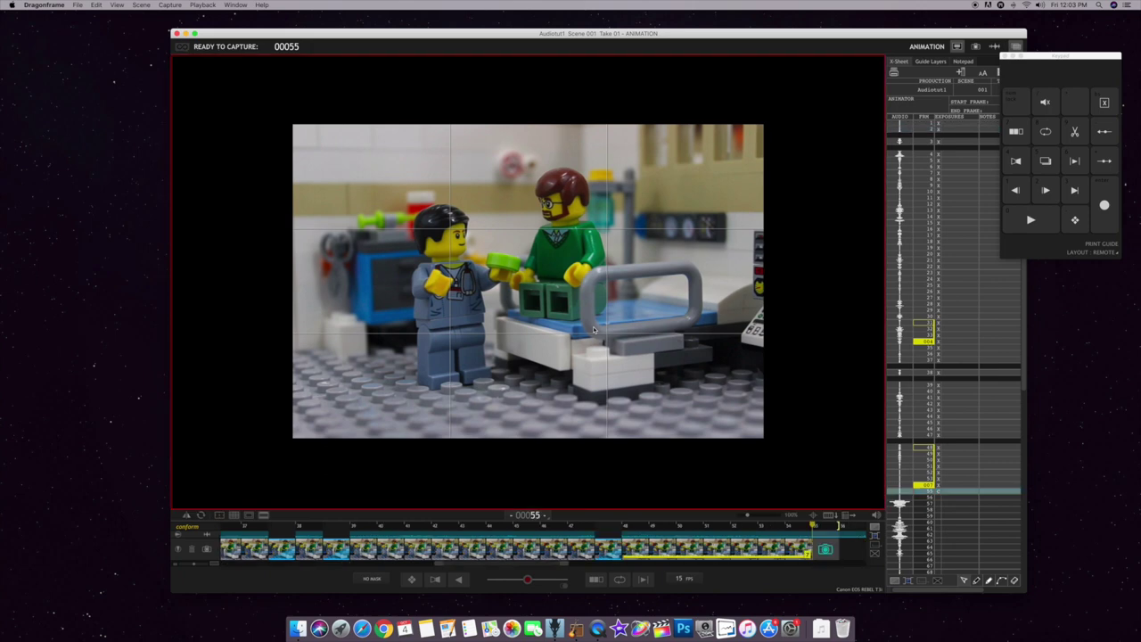
pyautogui.press('0')
pyautogui.moveTo(617, 336)
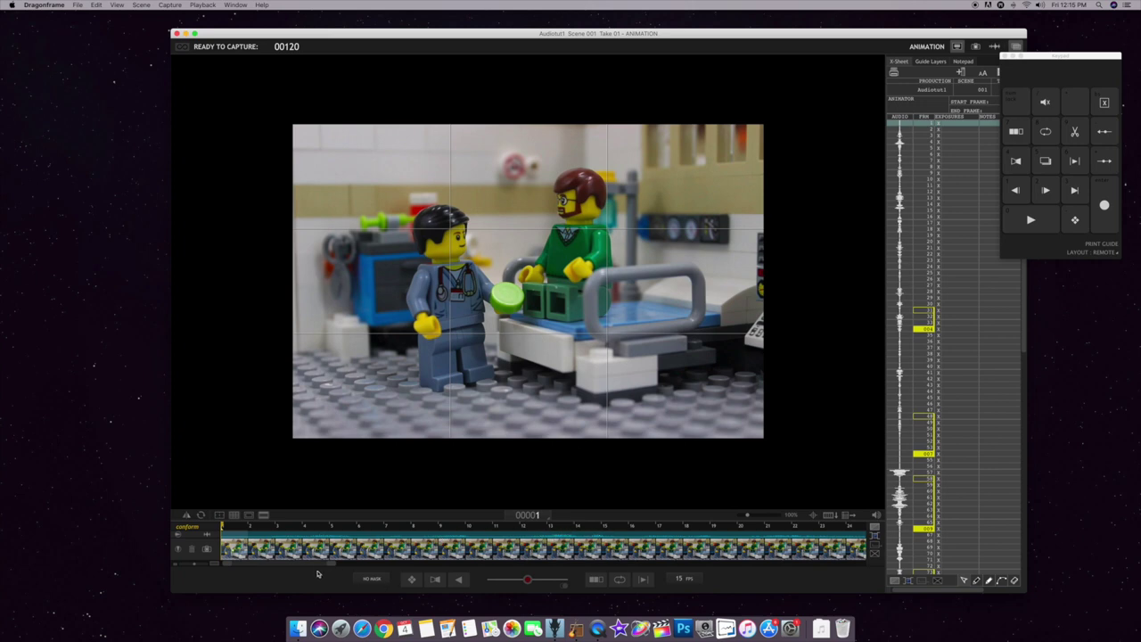
pyautogui.moveTo(306, 568); pyautogui.dragTo(409, 568)
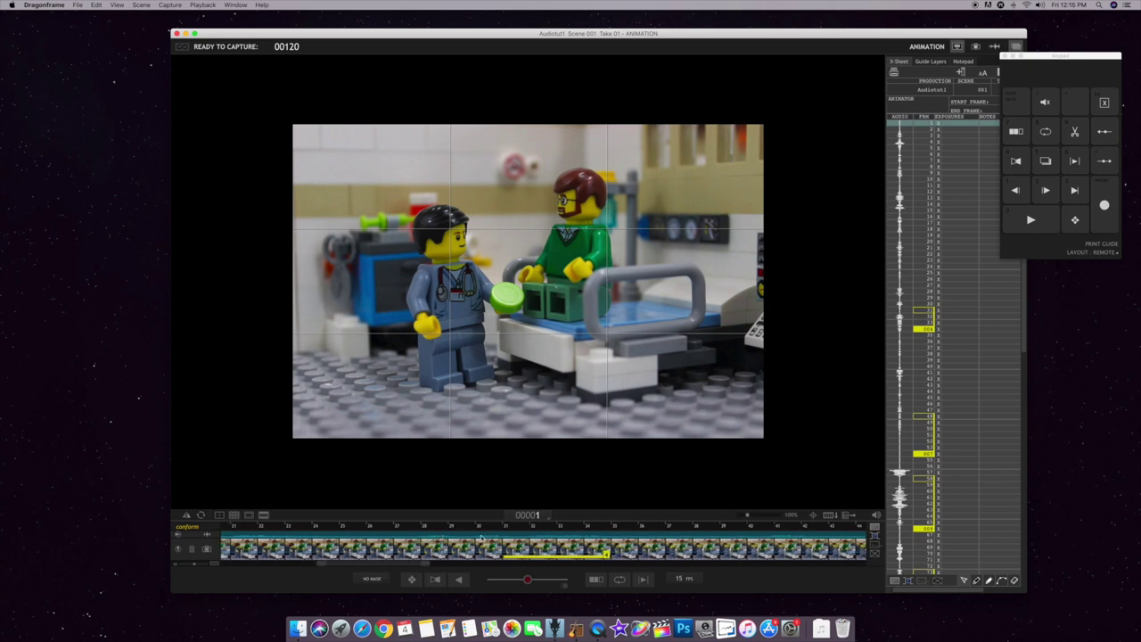
pyautogui.click(438, 580)
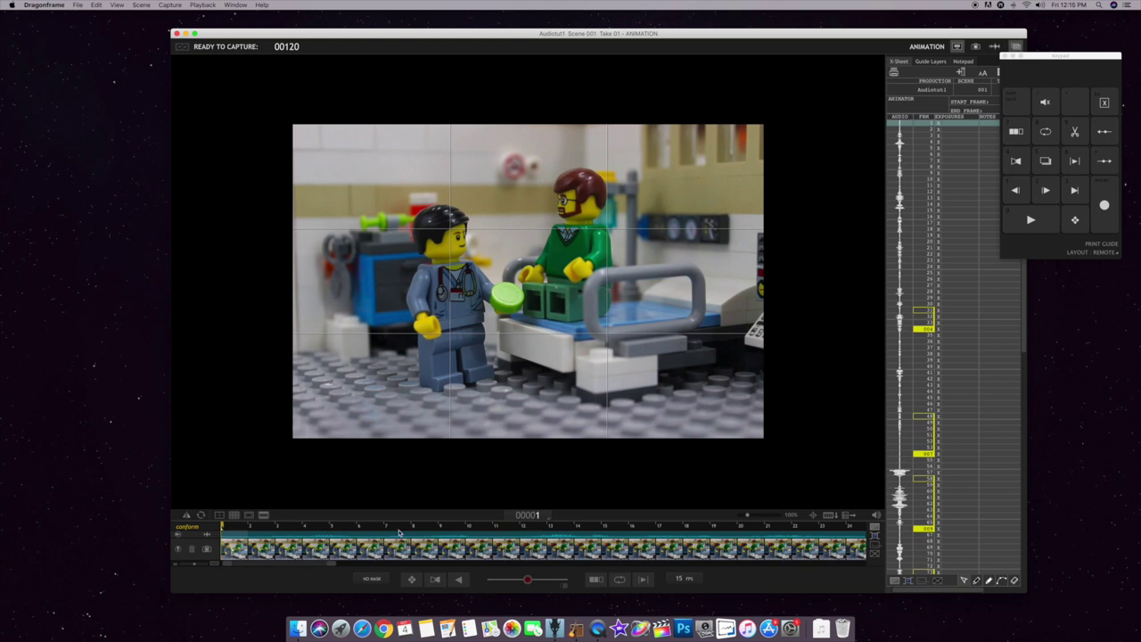
pyautogui.press('0')
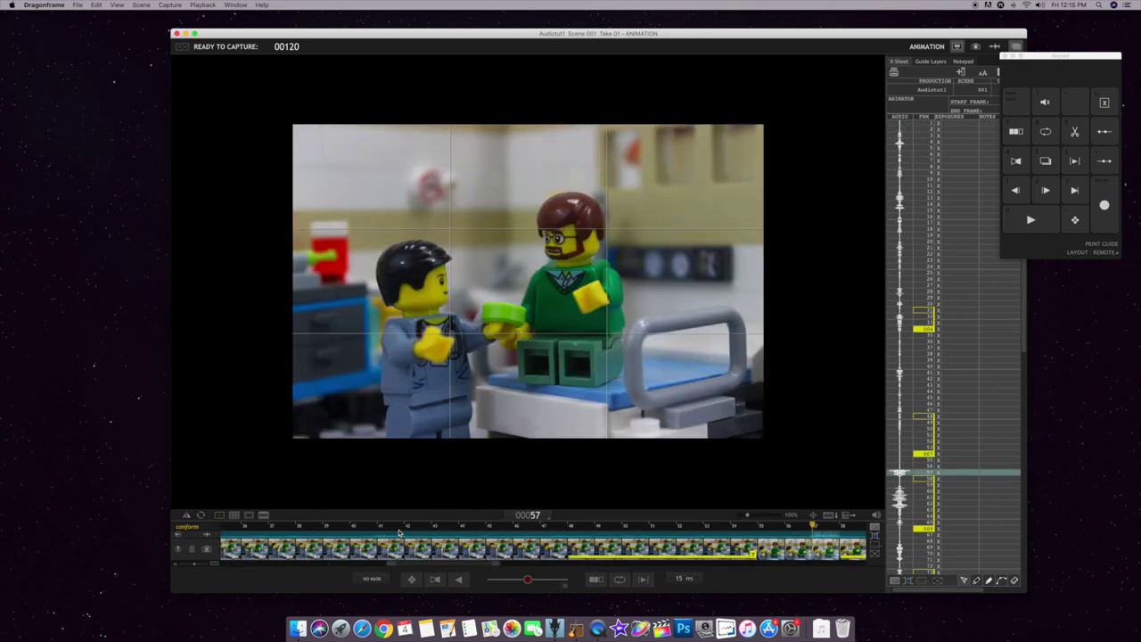
pyautogui.moveTo(609, 486)
pyautogui.moveTo(542, 534); pyautogui.dragTo(596, 529)
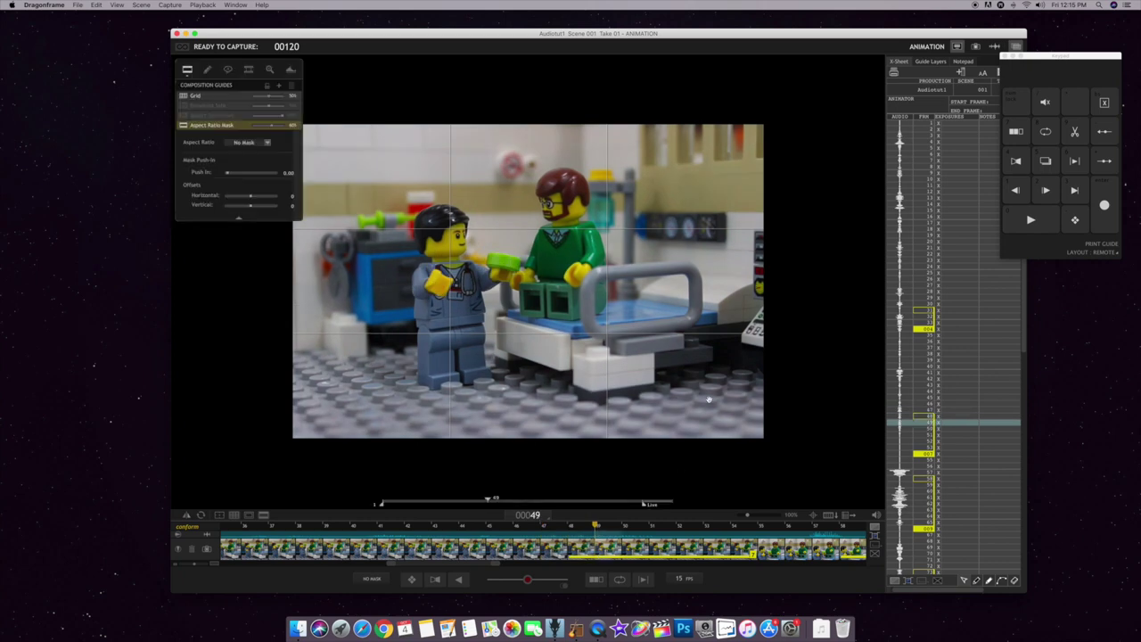
pyautogui.press('Right')
pyautogui.press('Right')
pyautogui.press('Right')
pyautogui.press('Right')
pyautogui.press('Right')
pyautogui.press('Right')
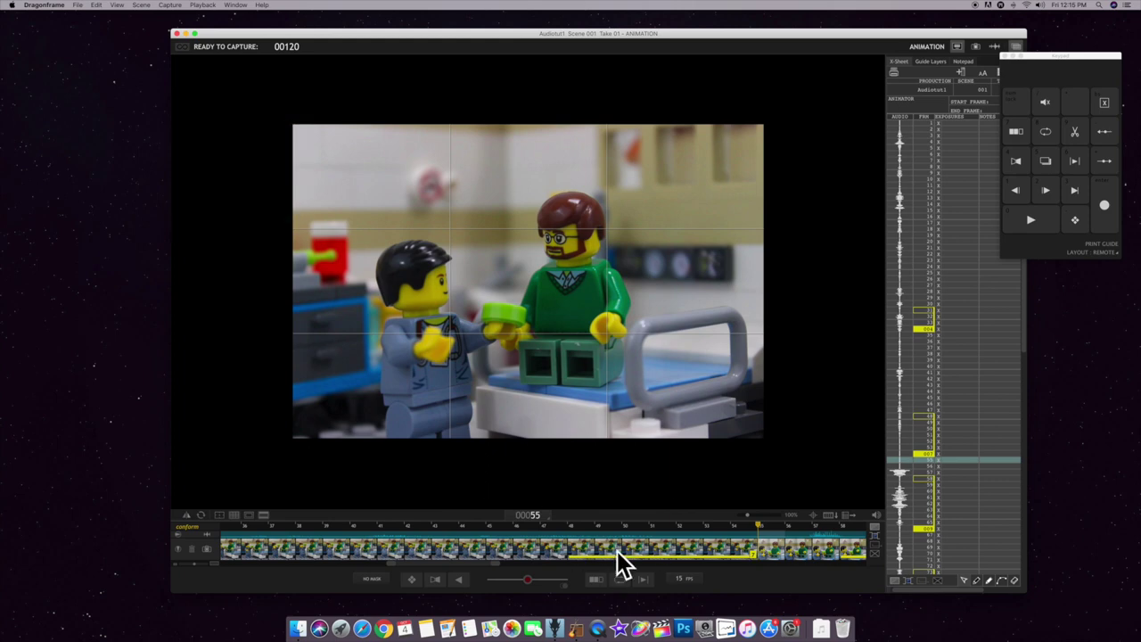
pyautogui.moveTo(362, 528); pyautogui.dragTo(487, 526)
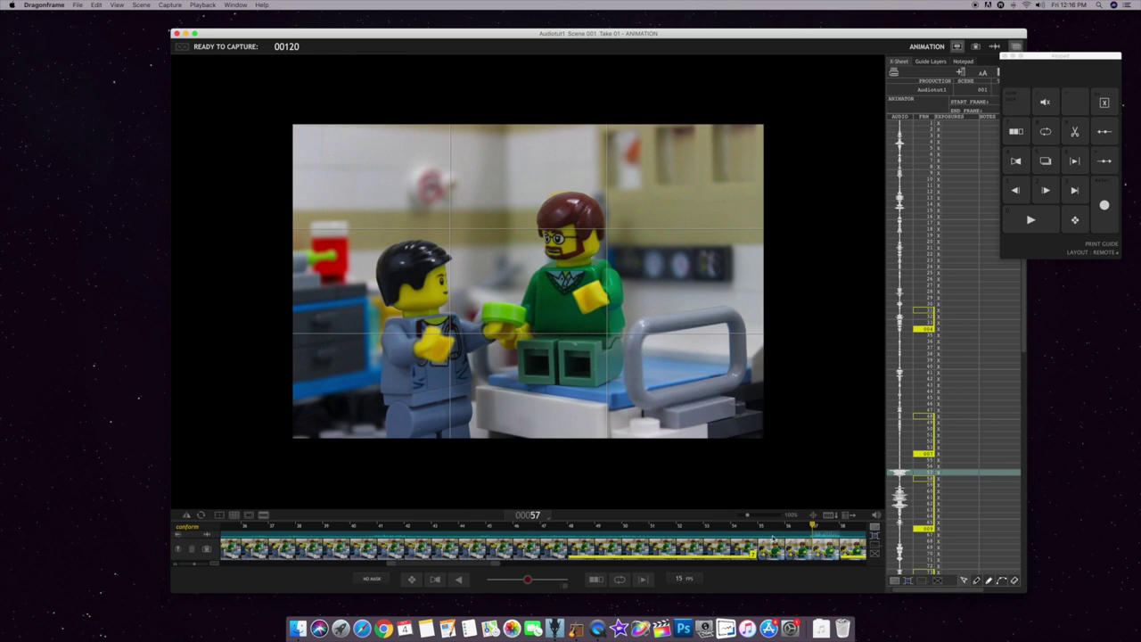
pyautogui.moveTo(474, 565); pyautogui.dragTo(535, 568)
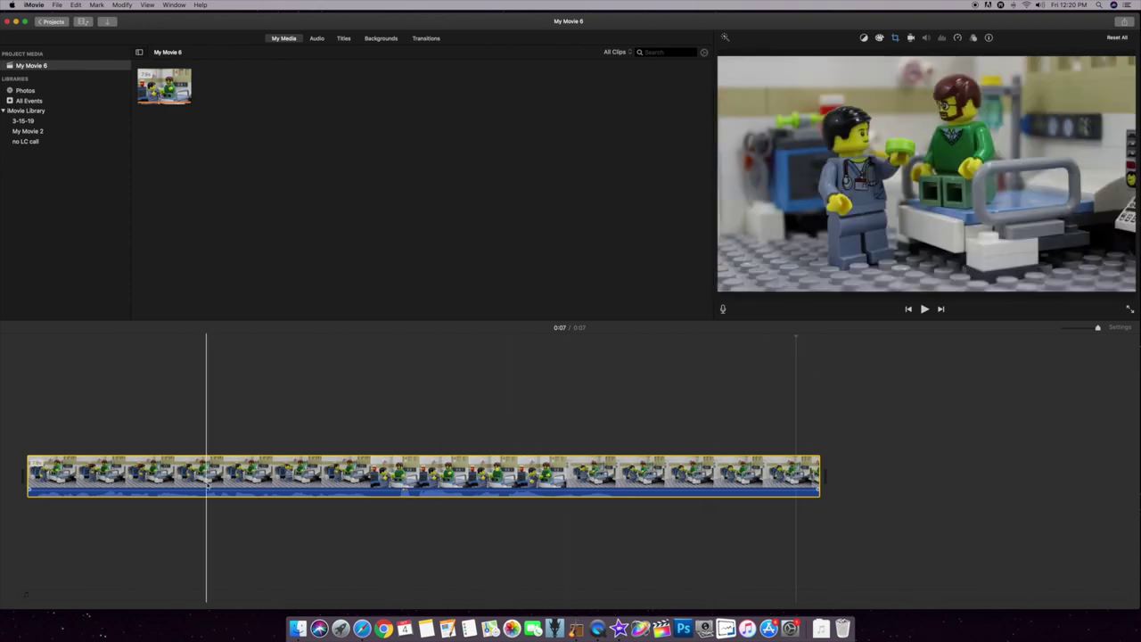
# Detach the clip's audio onto its own track, then switch to SoundBible in Safari
pyautogui.click(300, 473)
pyautogui.rightClick(299, 471)
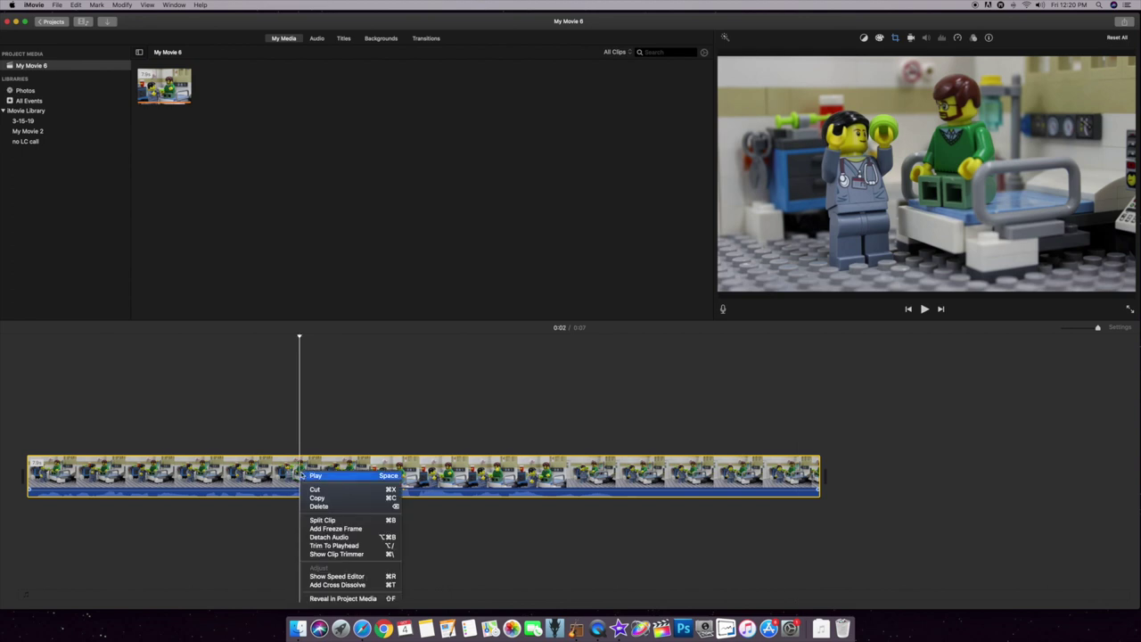
pyautogui.click(355, 539)
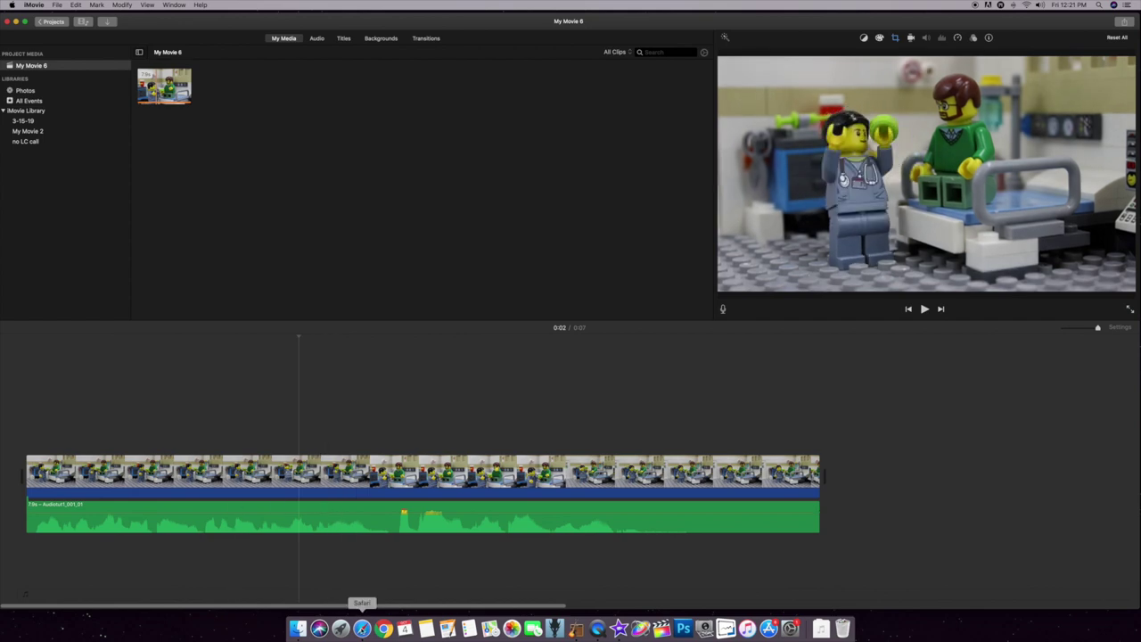
pyautogui.click(362, 627)
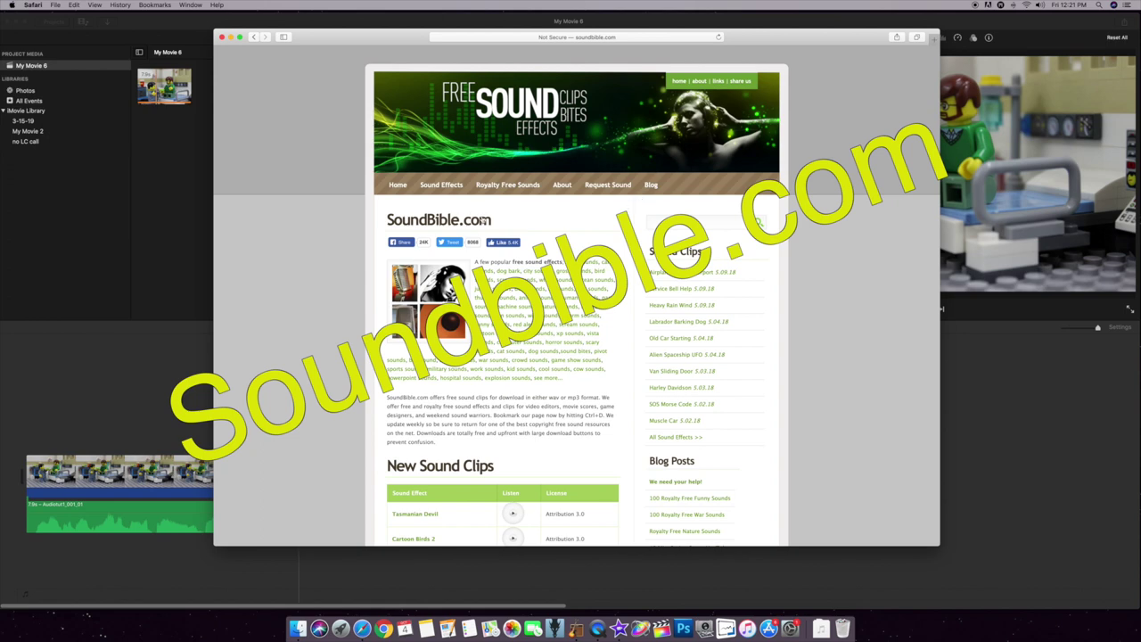
# Search SoundBible for 'hospital' and preview the ECG sound in the Hospital Sounds list
pyautogui.scroll(-4, 514, 360)
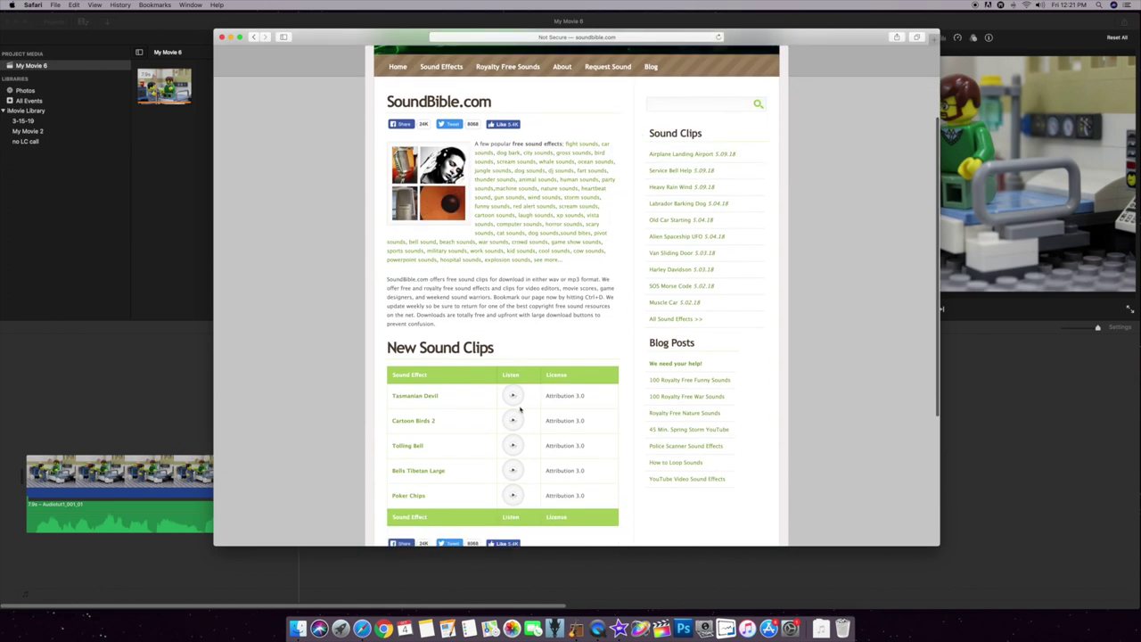
pyautogui.scroll(4, 520, 409)
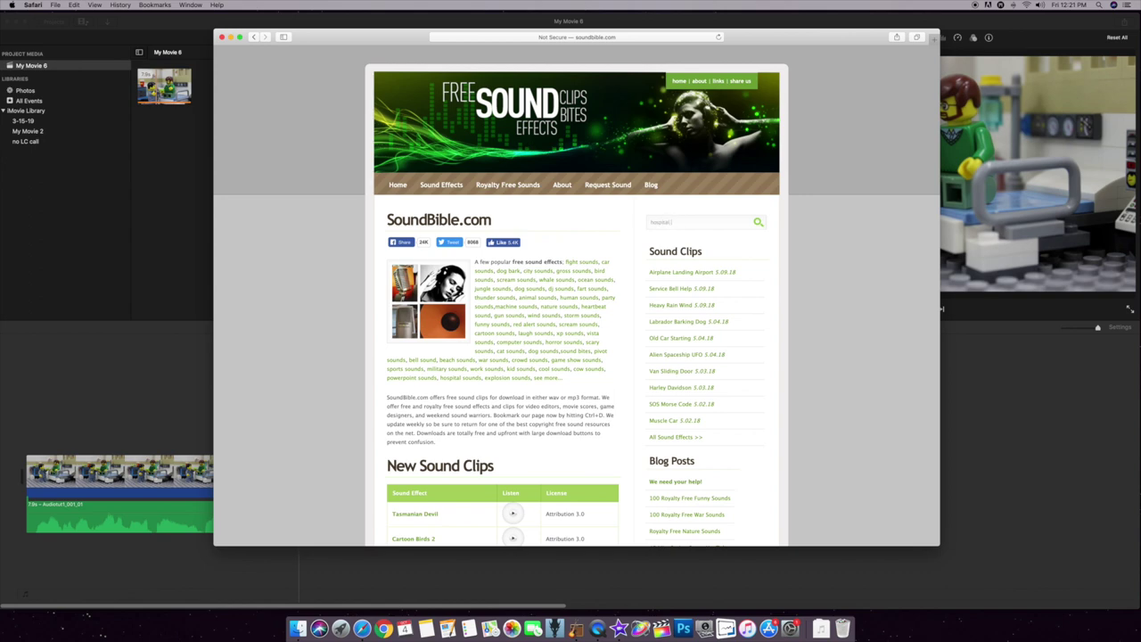
pyautogui.press('Return')
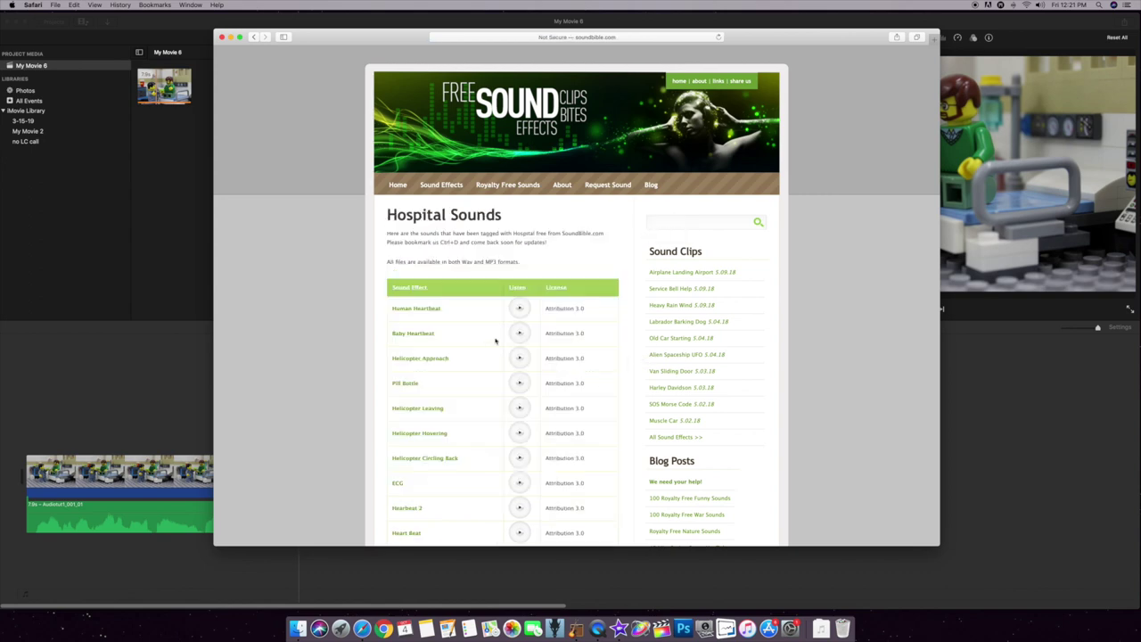
pyautogui.scroll(-3, 451, 337)
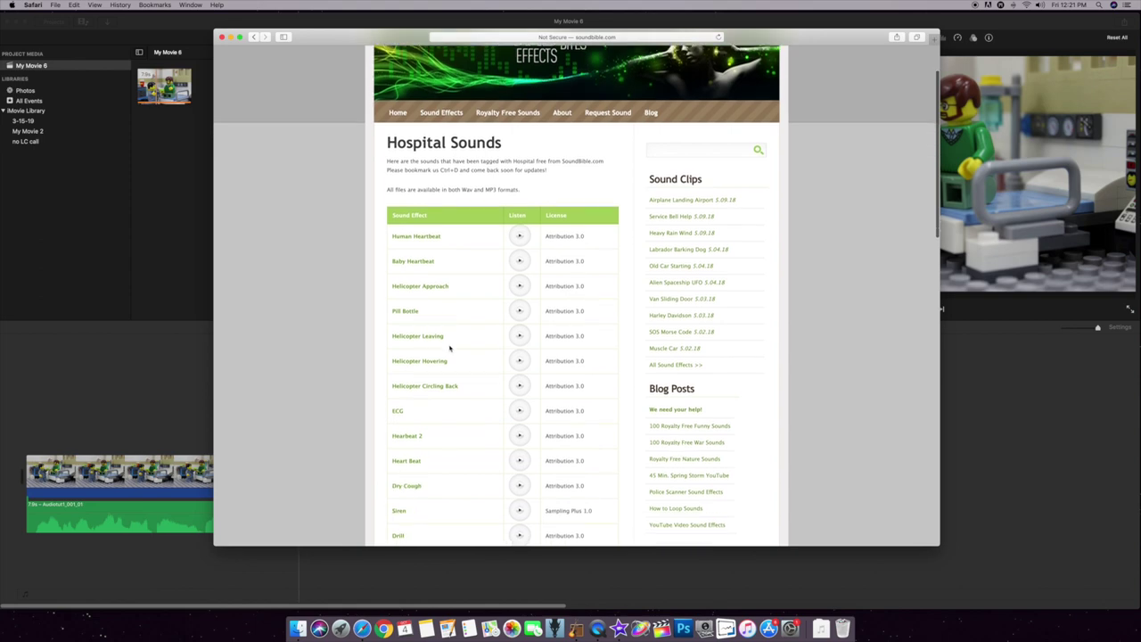
pyautogui.scroll(-3, 449, 347)
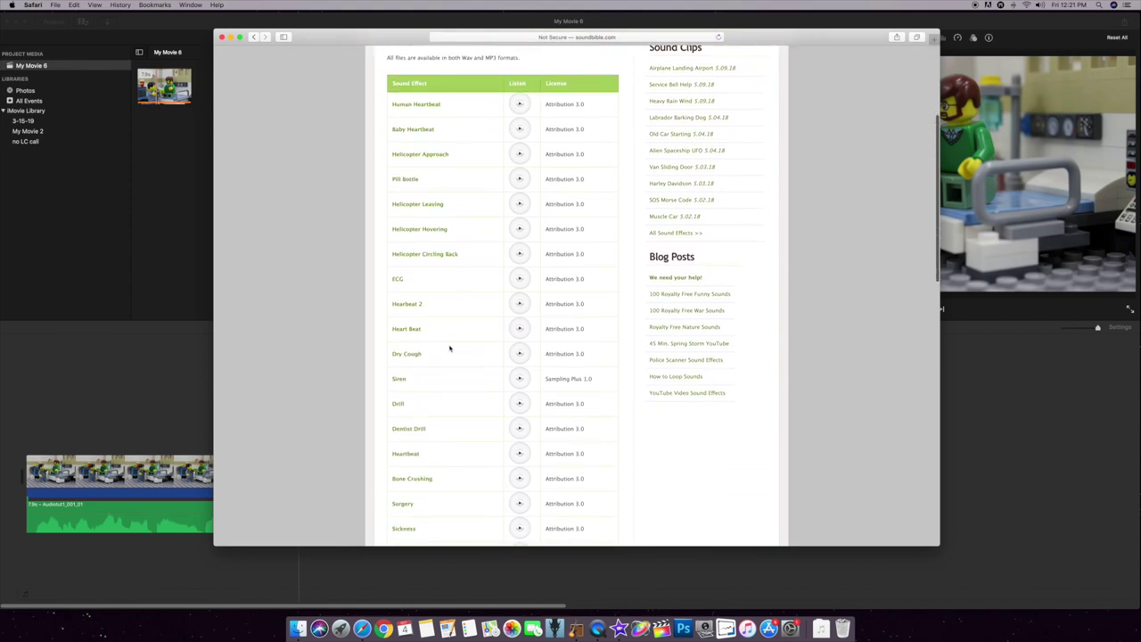
pyautogui.scroll(-4, 449, 348)
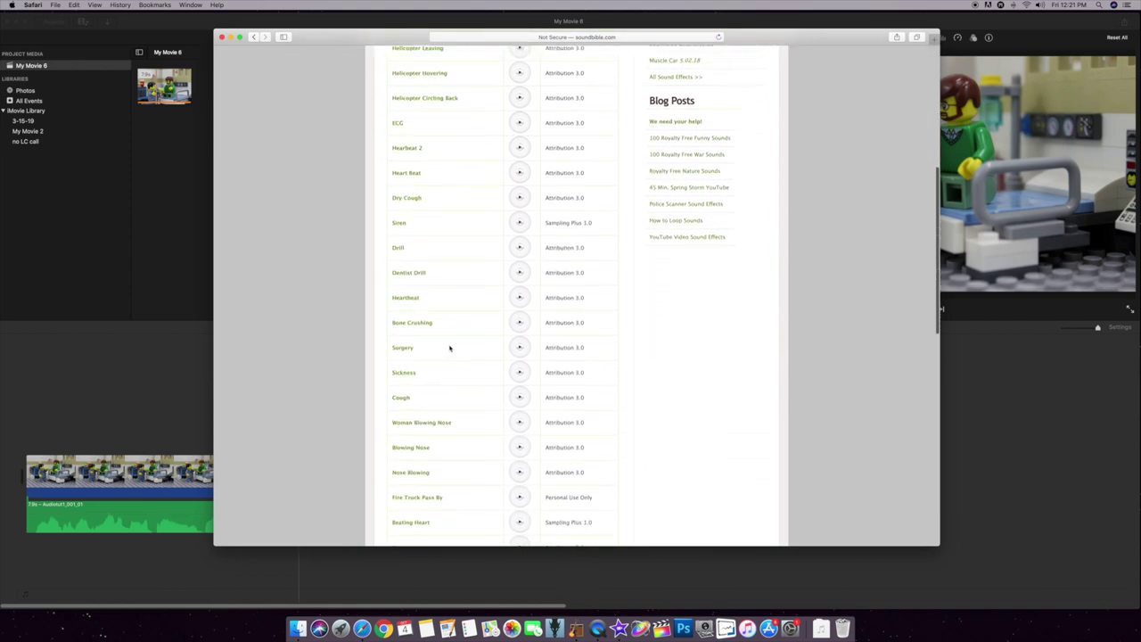
pyautogui.scroll(-7, 449, 348)
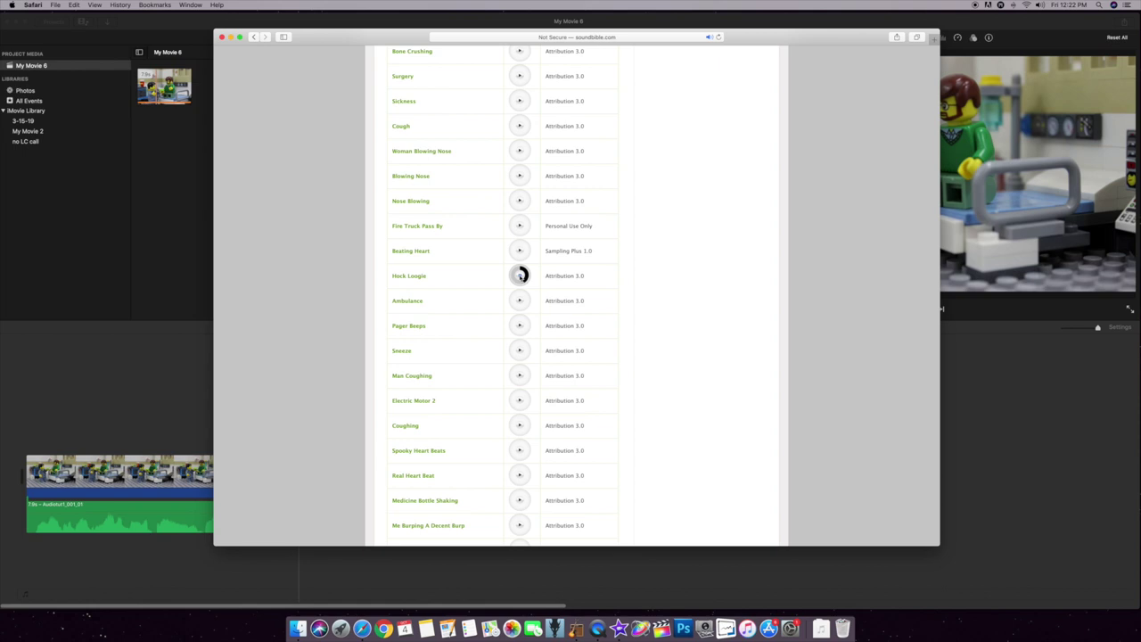
pyautogui.scroll(-7, 451, 369)
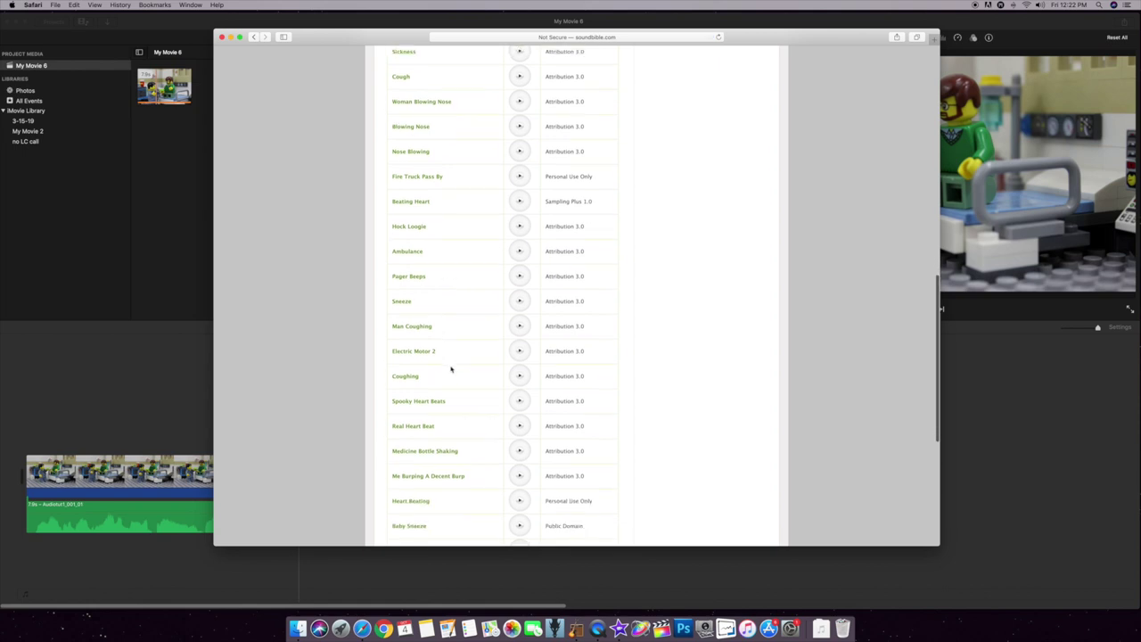
pyautogui.scroll(15, 450, 368)
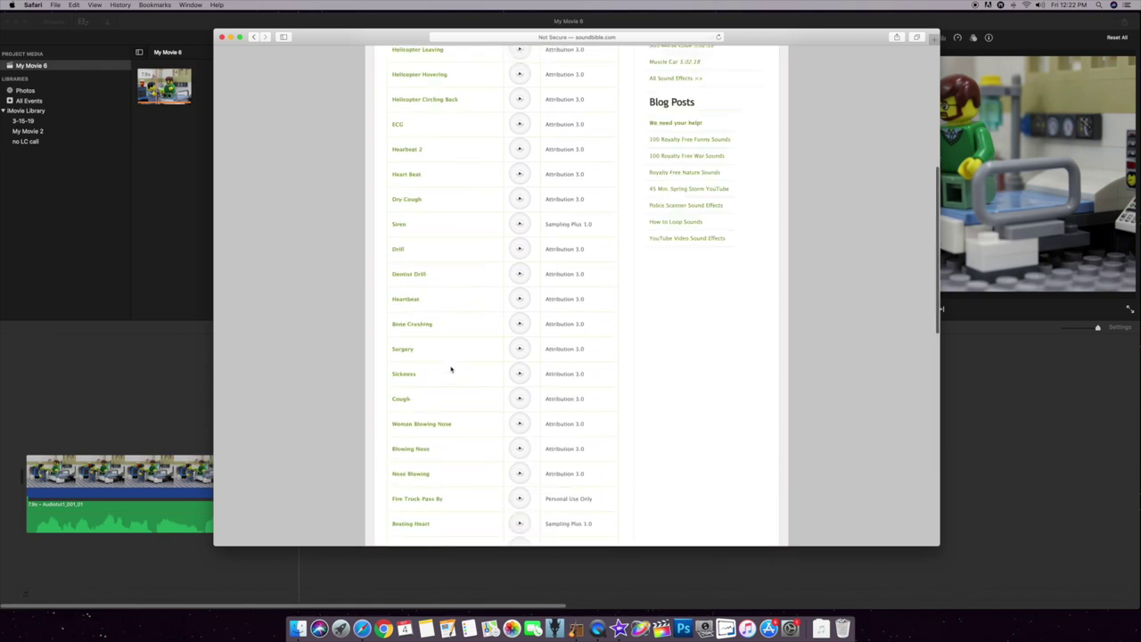
pyautogui.click(522, 321)
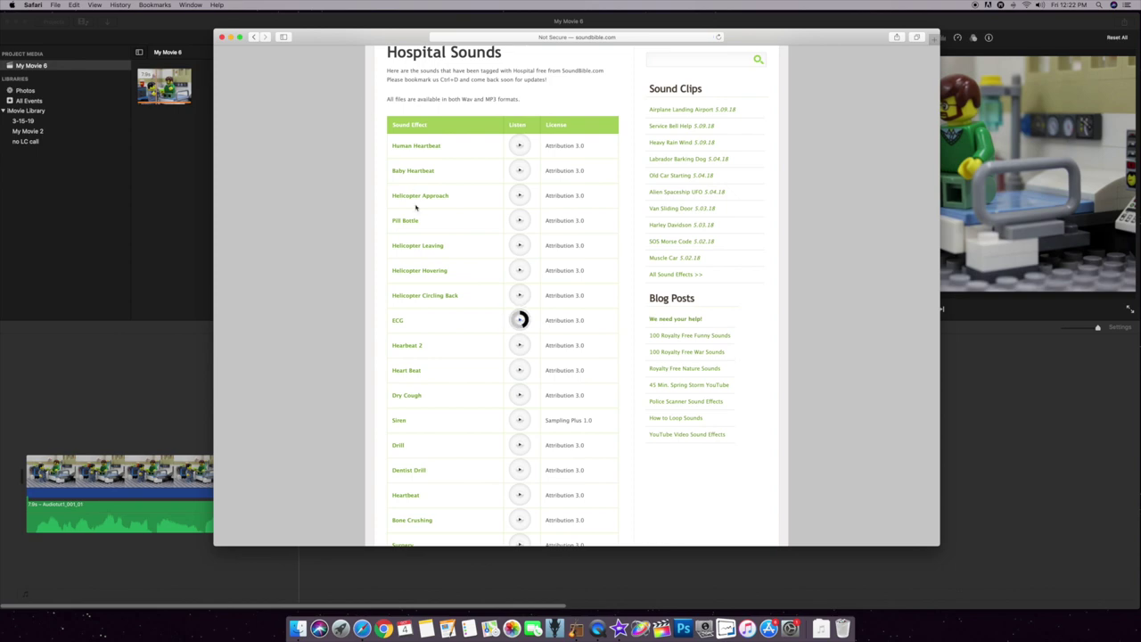
# Return to iMovie and drag the downloaded ECG sound beneath the dialogue audio
pyautogui.press('super+h')
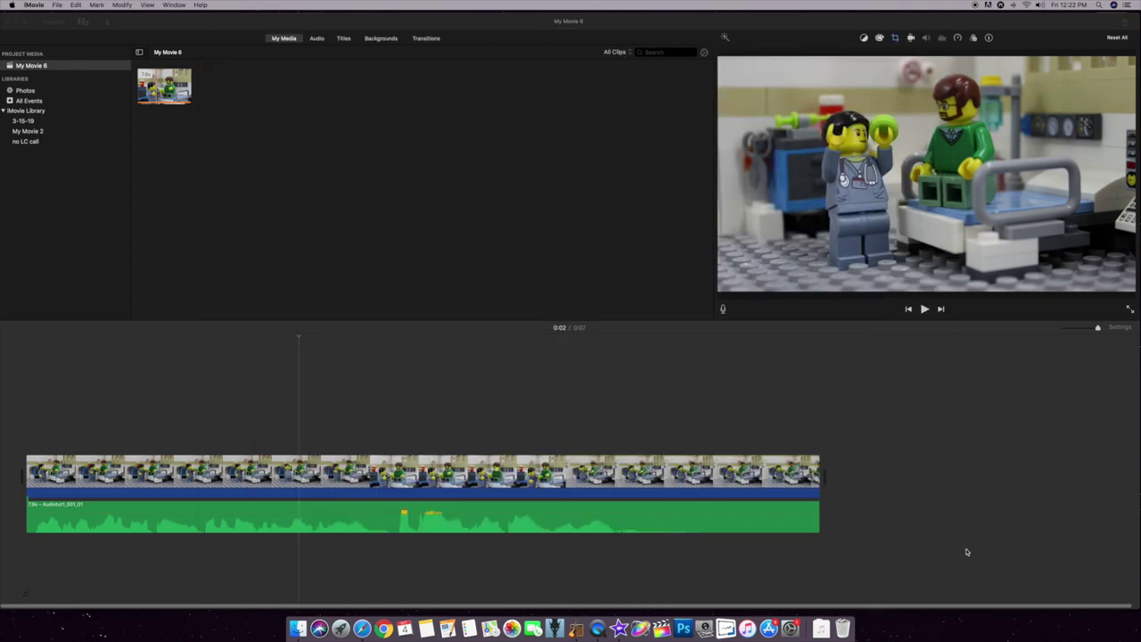
pyautogui.doubleClick(803, 27)
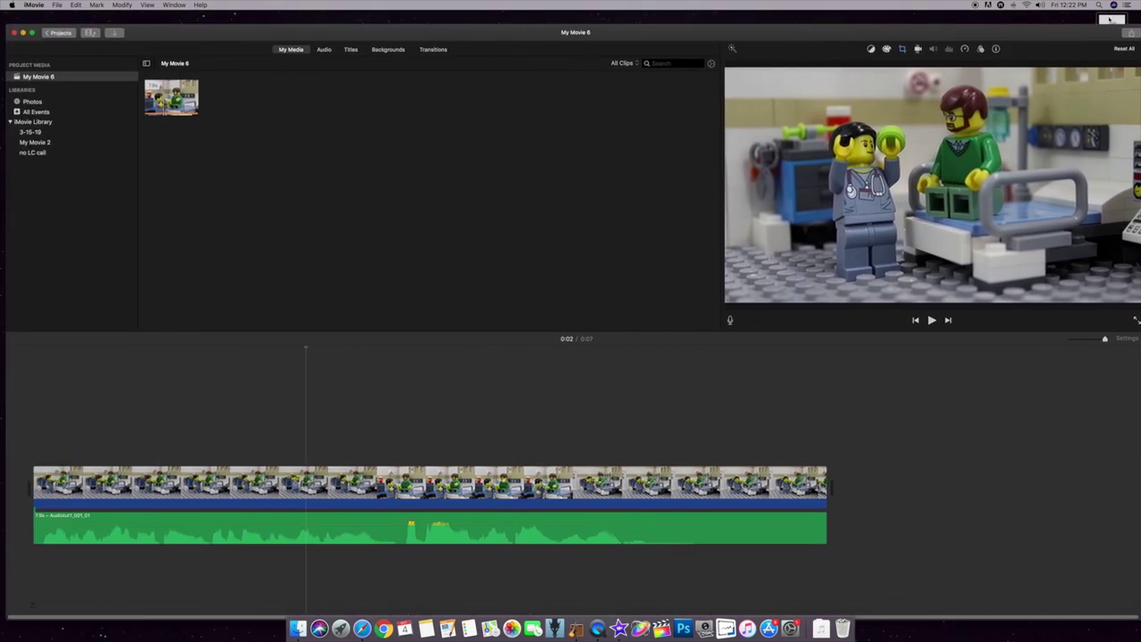
pyautogui.moveTo(1111, 18); pyautogui.dragTo(39, 571)
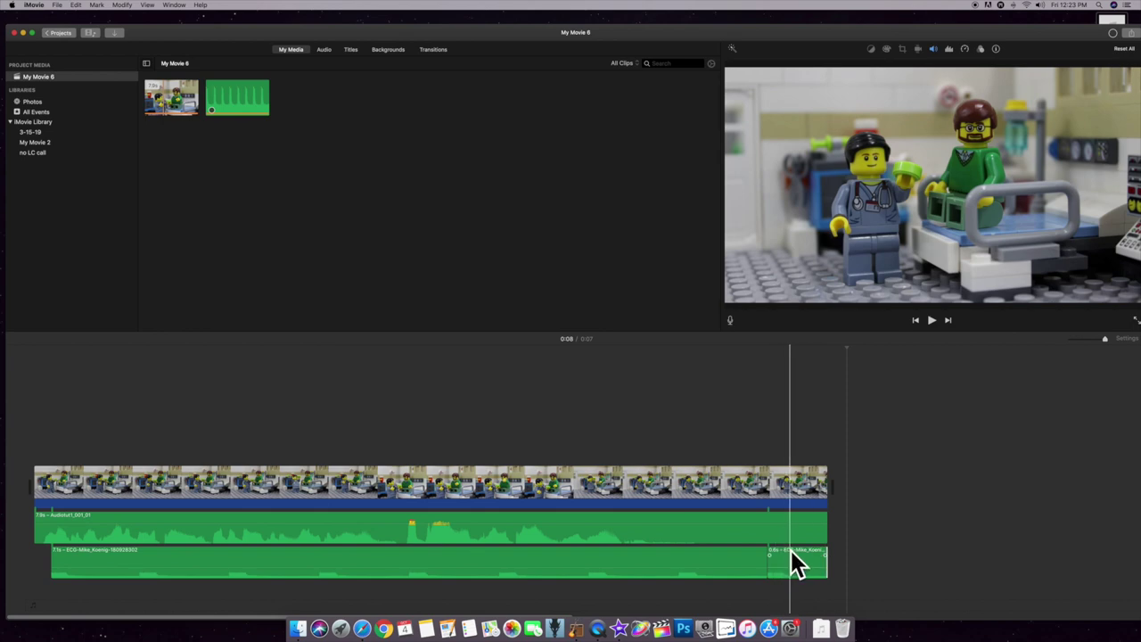
pyautogui.press('super+2')
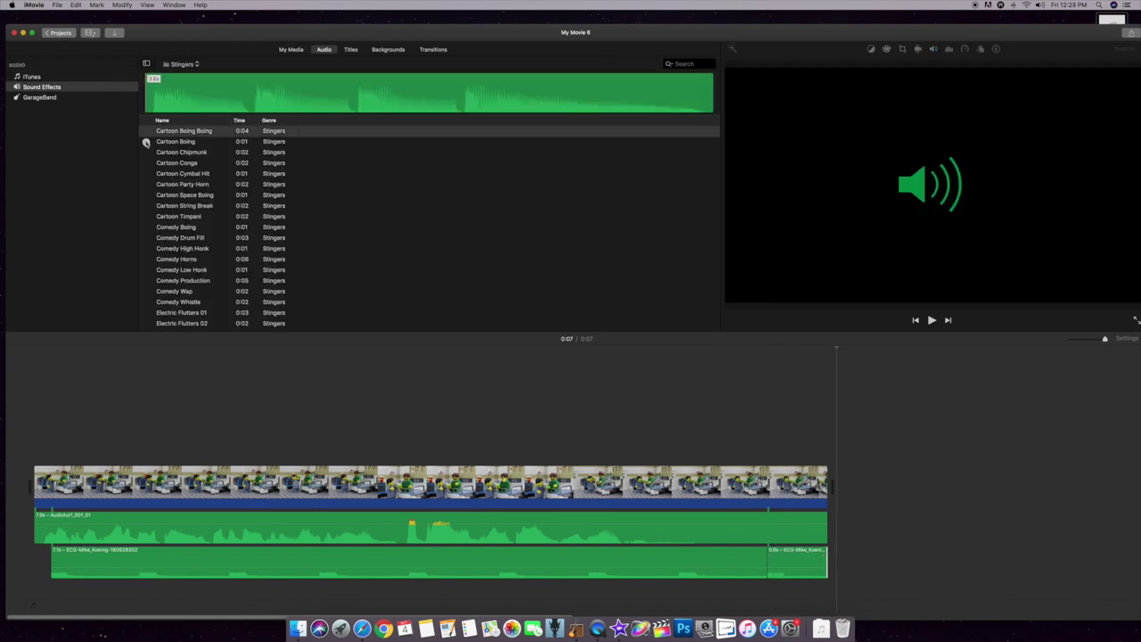
# Preview the Cartoon and Comedy stingers, then place Comedy High Honk near the movie's end
pyautogui.click(146, 143)
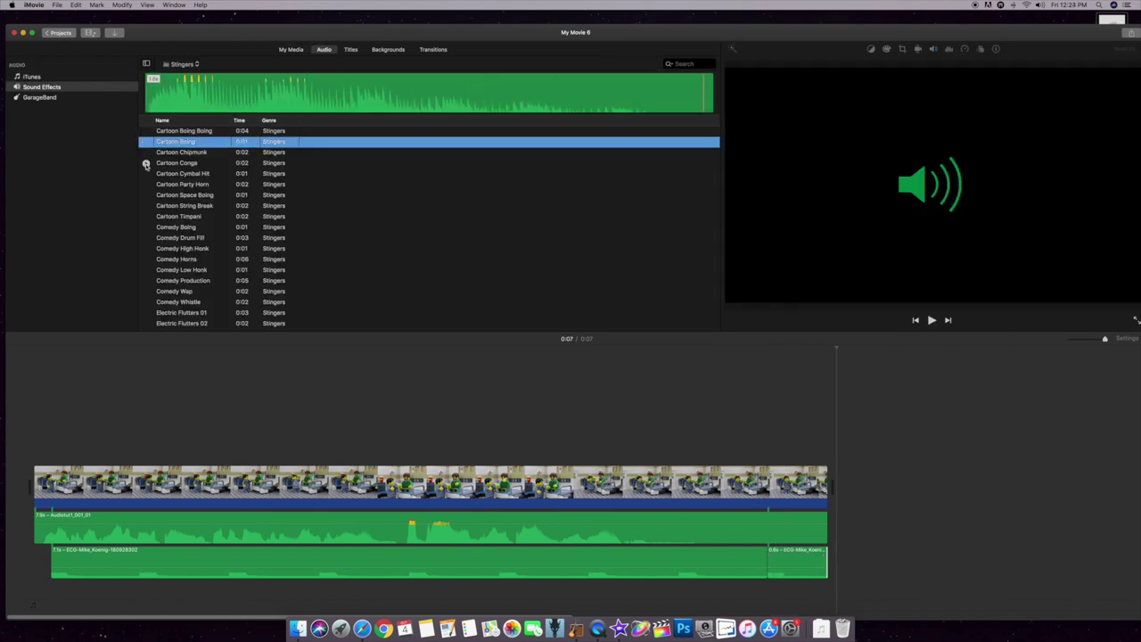
pyautogui.click(146, 163)
pyautogui.click(146, 184)
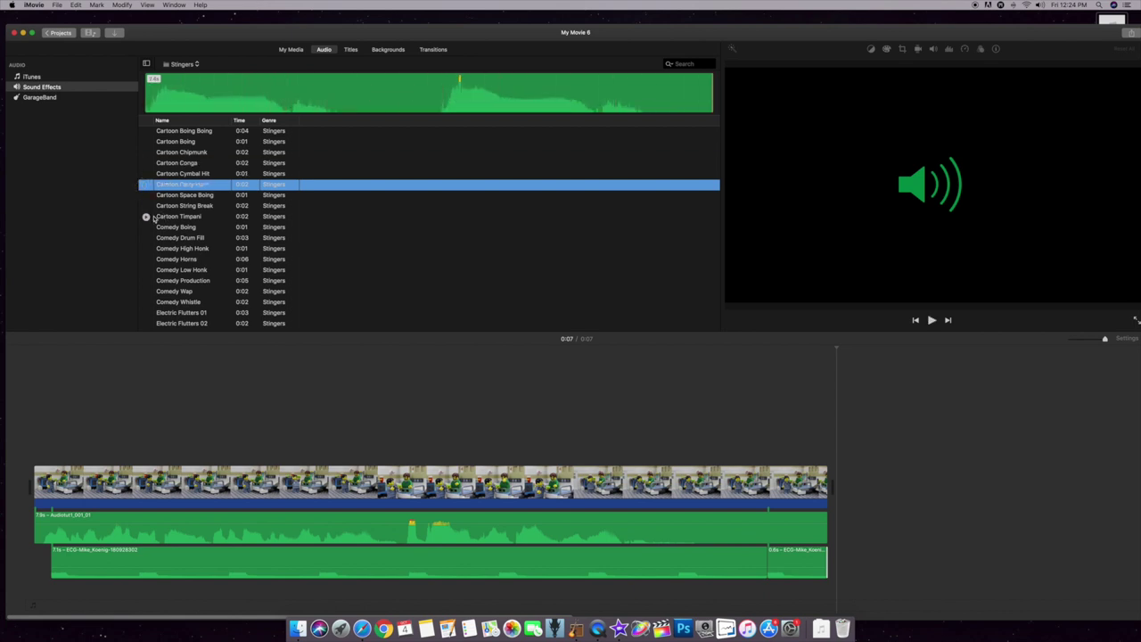
pyautogui.click(147, 227)
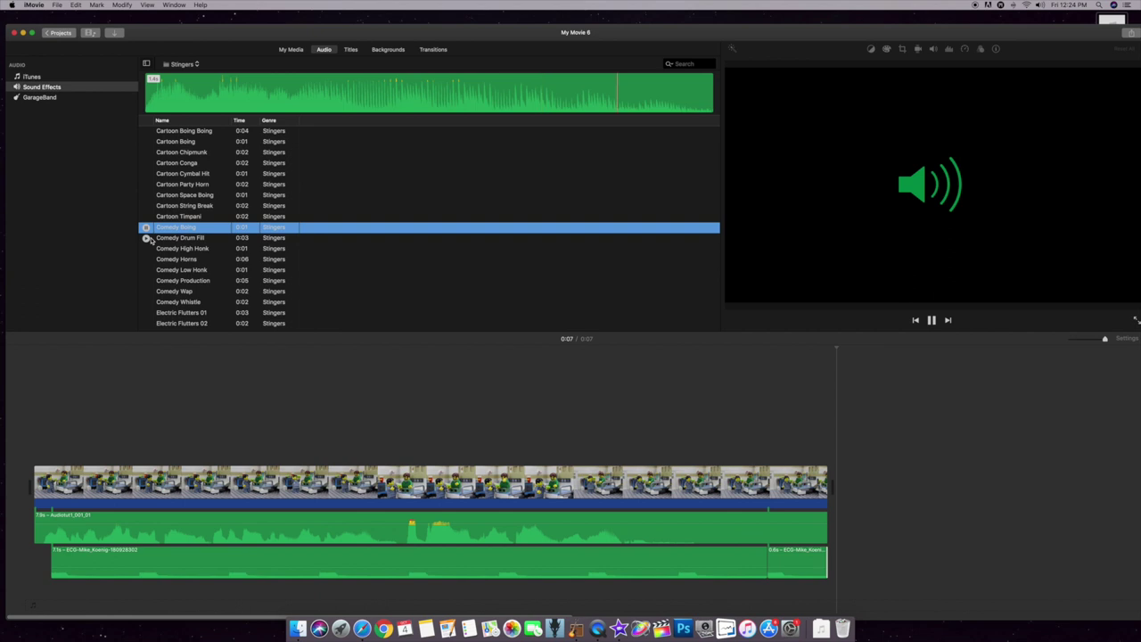
pyautogui.click(146, 238)
pyautogui.click(146, 249)
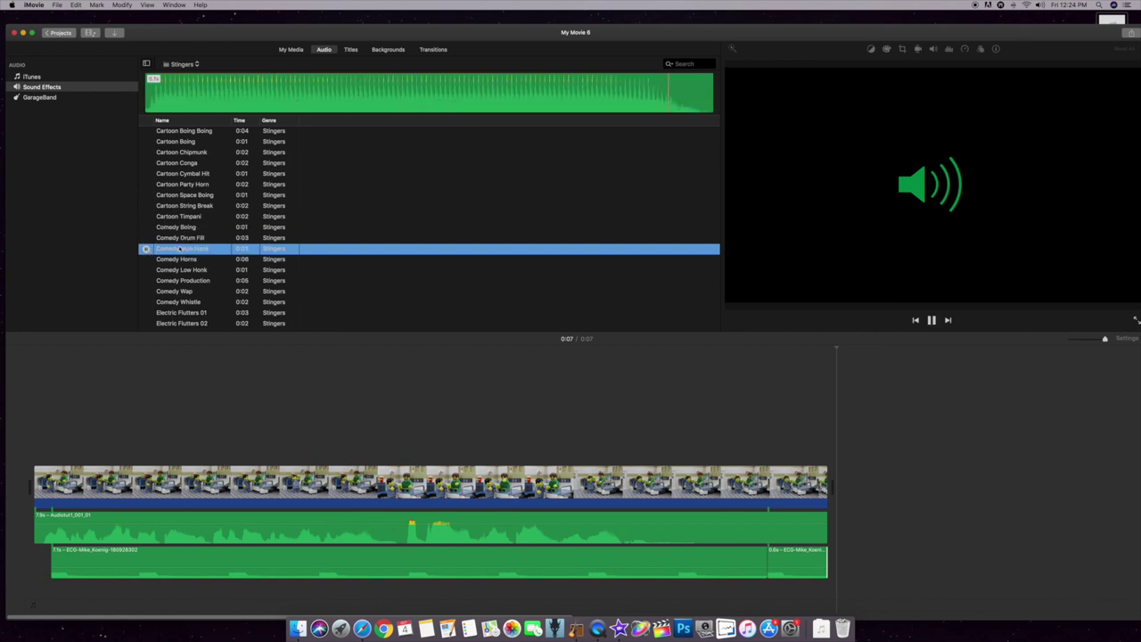
pyautogui.moveTo(181, 249)
pyautogui.mouseDown()
pyautogui.moveTo(699, 537)
pyautogui.moveTo(782, 603)
pyautogui.mouseUp()
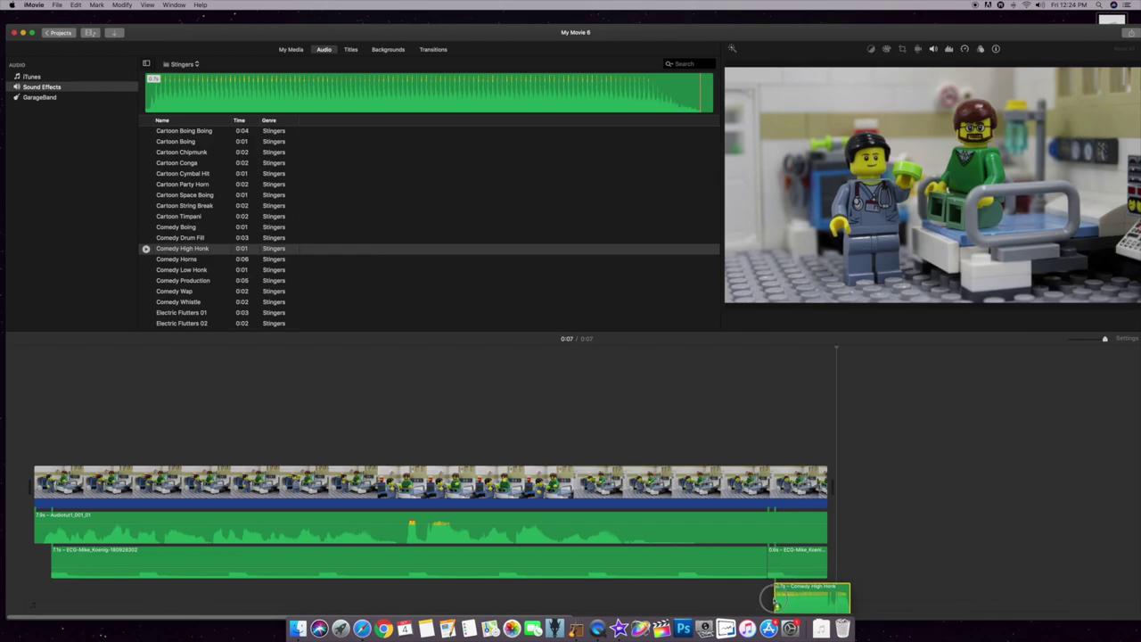